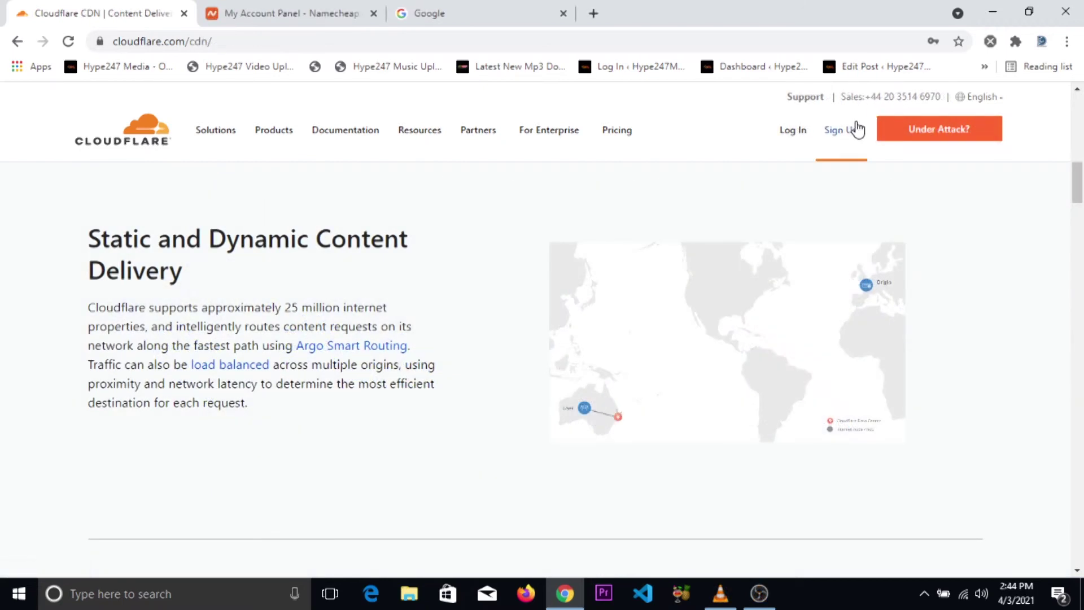
- Open the Cloudflare sign-up form and replace the prefilled e-mail with the new account's e-mail address
{"action": "left_click", "coordinate": [844, 132]}
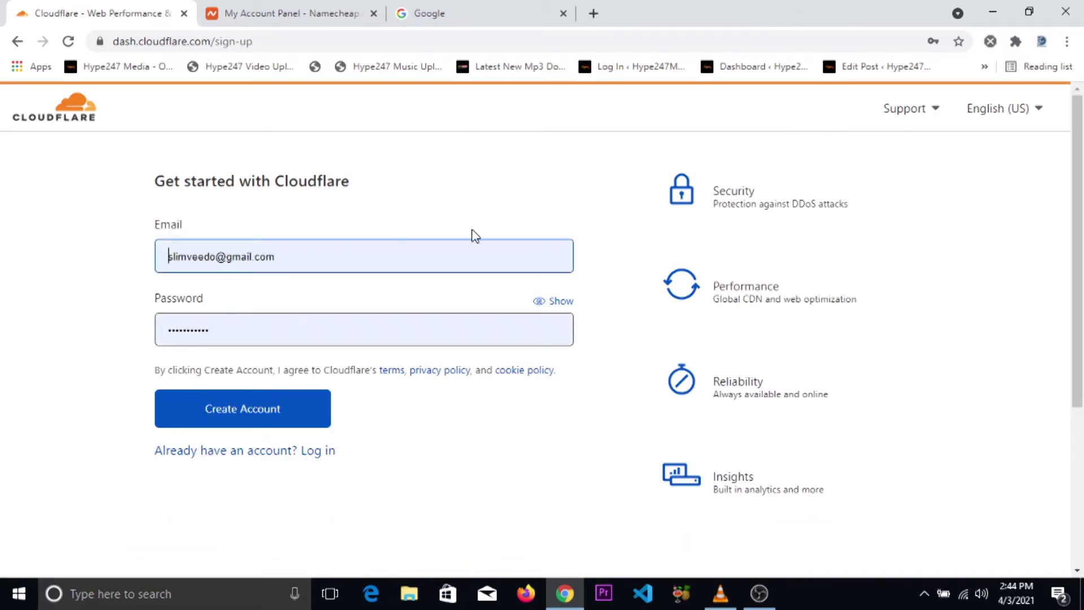
{"action": "triple_click", "coordinate": [397, 246]}
{"action": "key", "text": "BackSpace"}
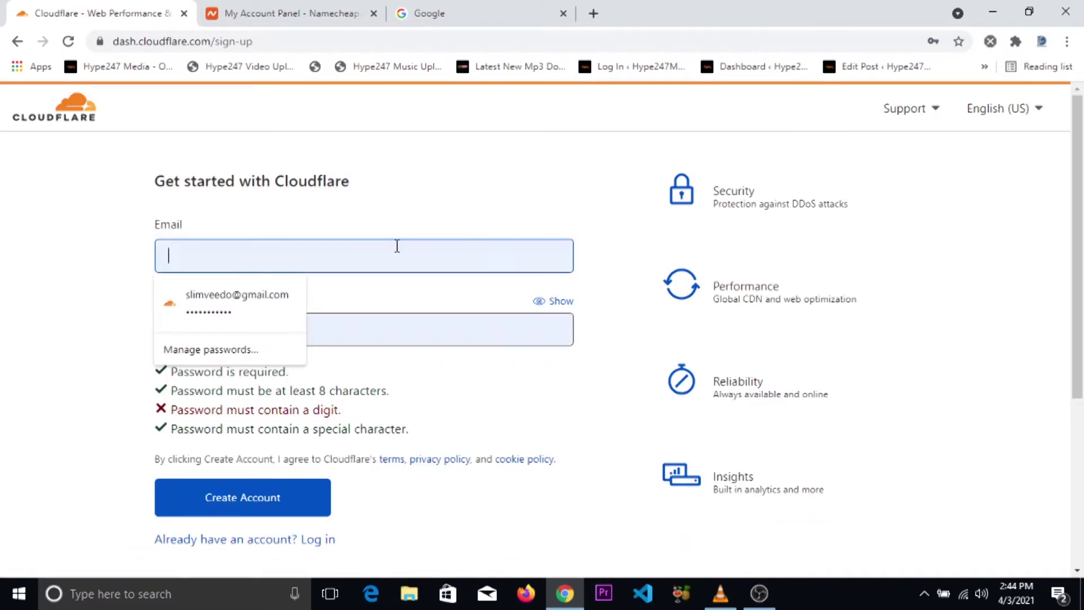
{"action": "key", "text": "ctrl+v"}
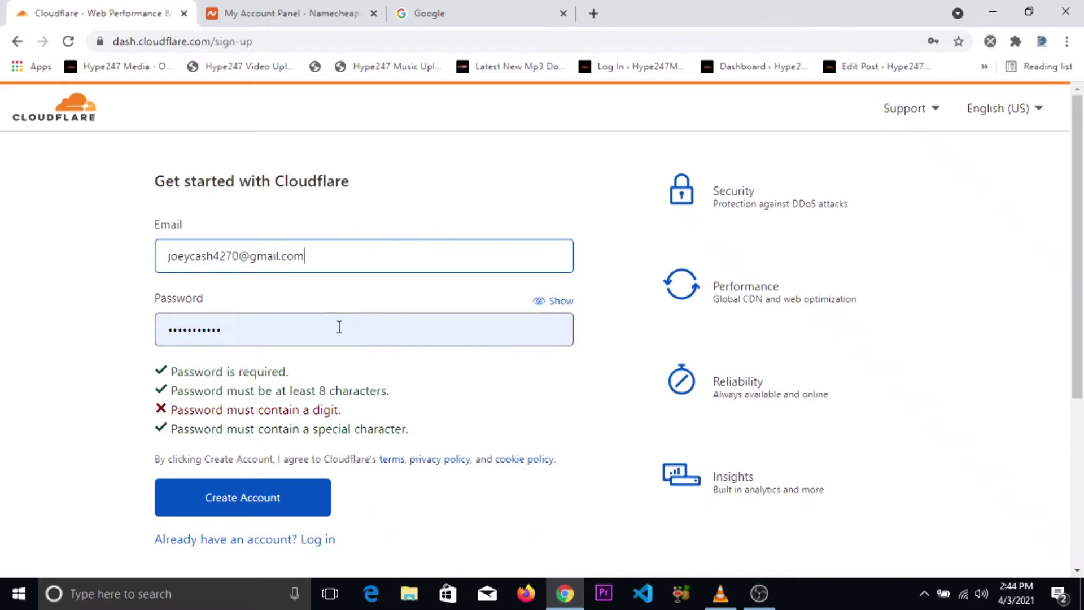
- Create the account with a new account password in place of the prefilled one, and save the login in the browser
{"action": "double_click", "coordinate": [297, 327]}
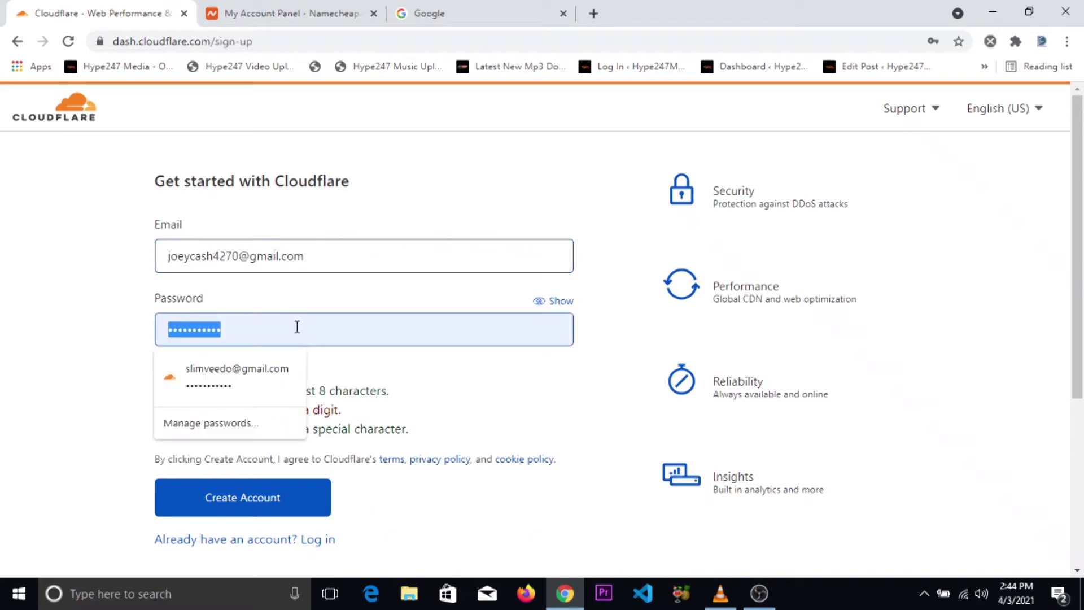
{"action": "key", "text": "BackSpace"}
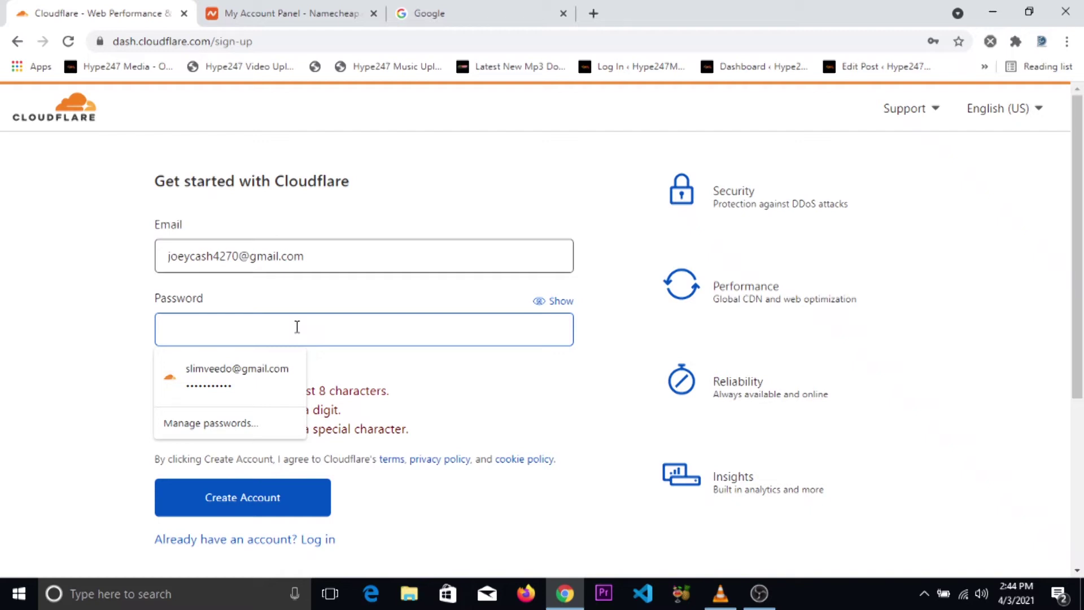
{"action": "type", "text": "•••••••••"}
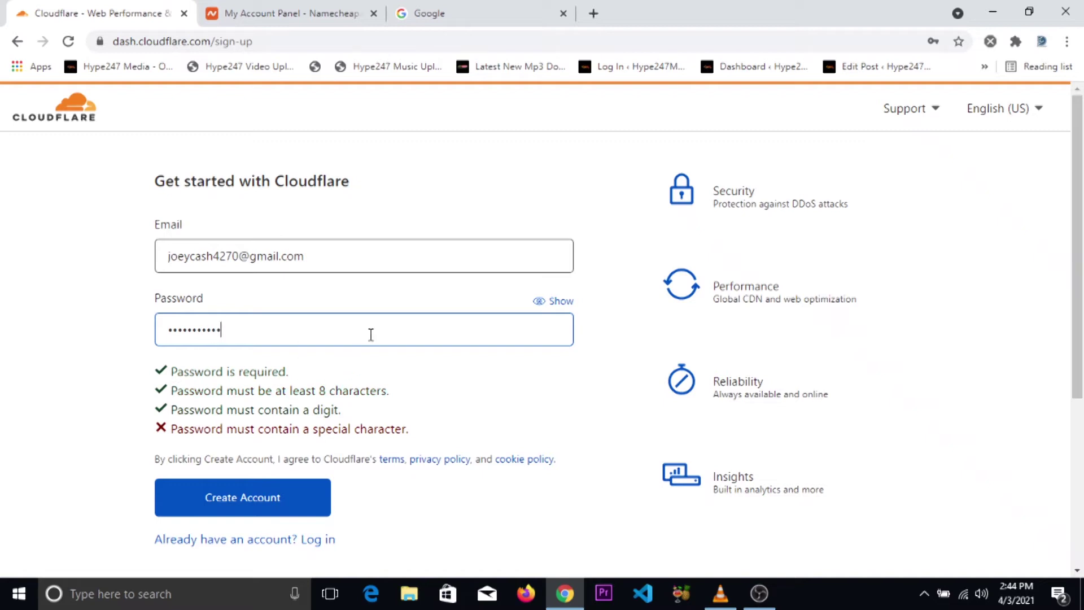
{"action": "type", "text": "••"}
{"action": "left_click", "coordinate": [200, 503]}
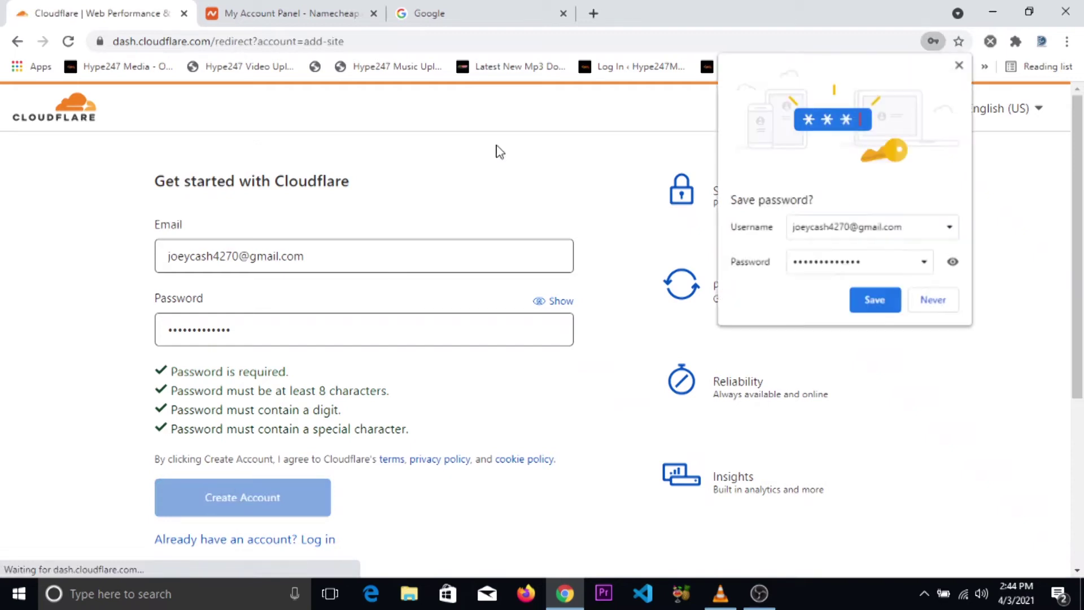
{"action": "left_click", "coordinate": [875, 299]}
- Close the Google tab and open bestjist.com in a new browser tab
{"action": "left_click", "coordinate": [562, 15]}
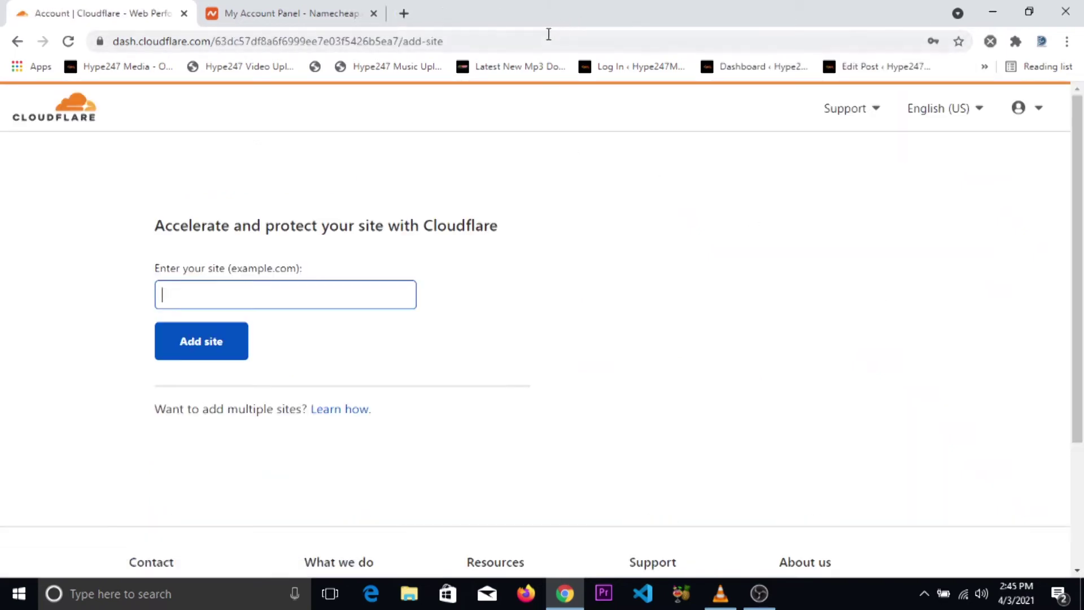
{"action": "left_click", "coordinate": [413, 19]}
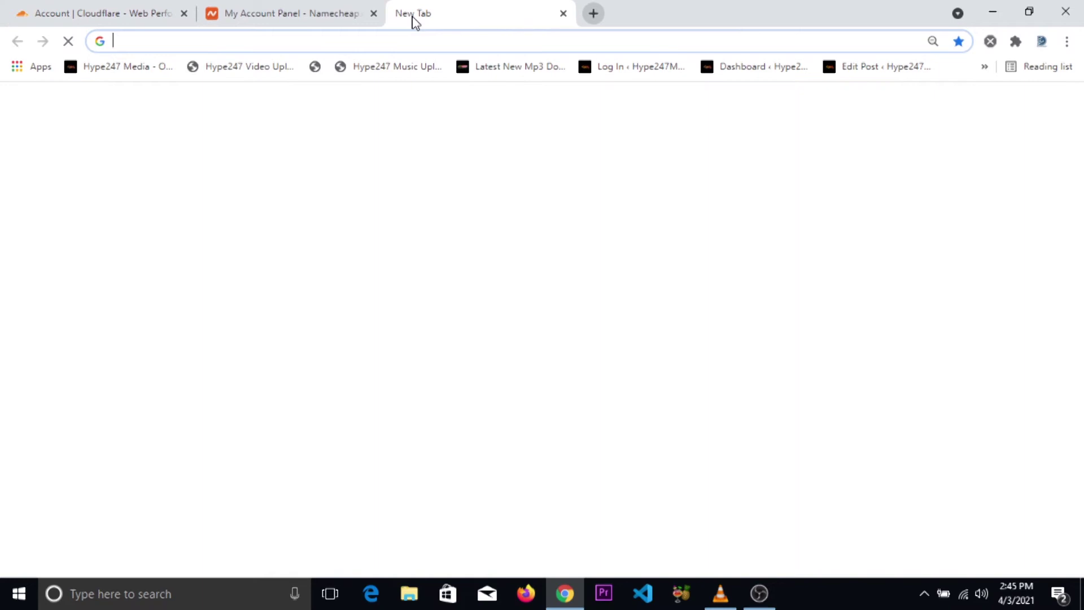
{"action": "type", "text": "be"}
{"action": "key", "text": "Return"}
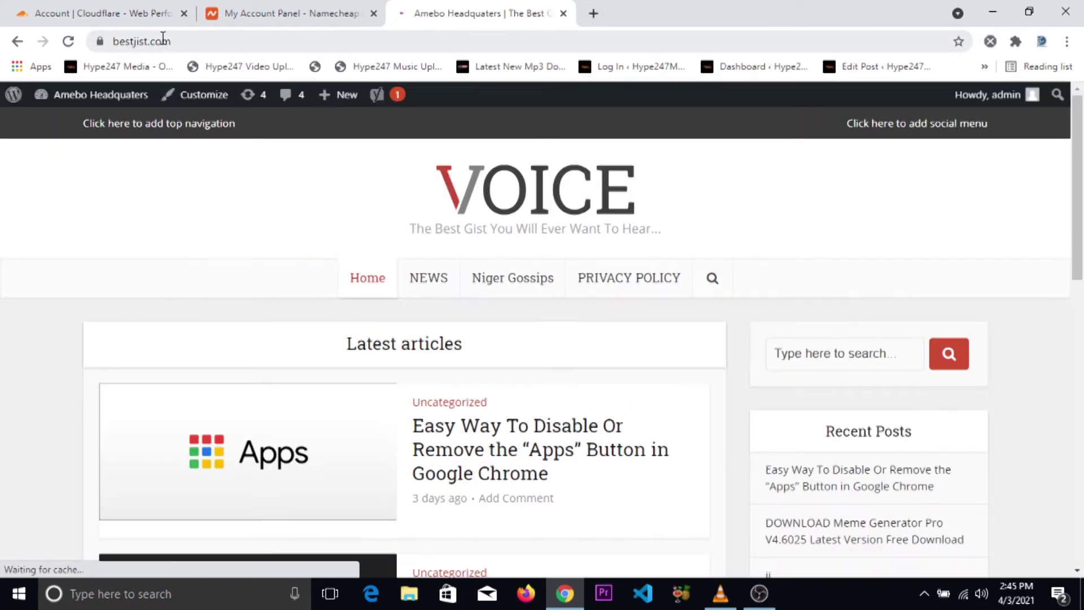
- Copy the website's address into Cloudflare's site field, trim it to bestjist.com and add the site
{"action": "double_click", "coordinate": [144, 42]}
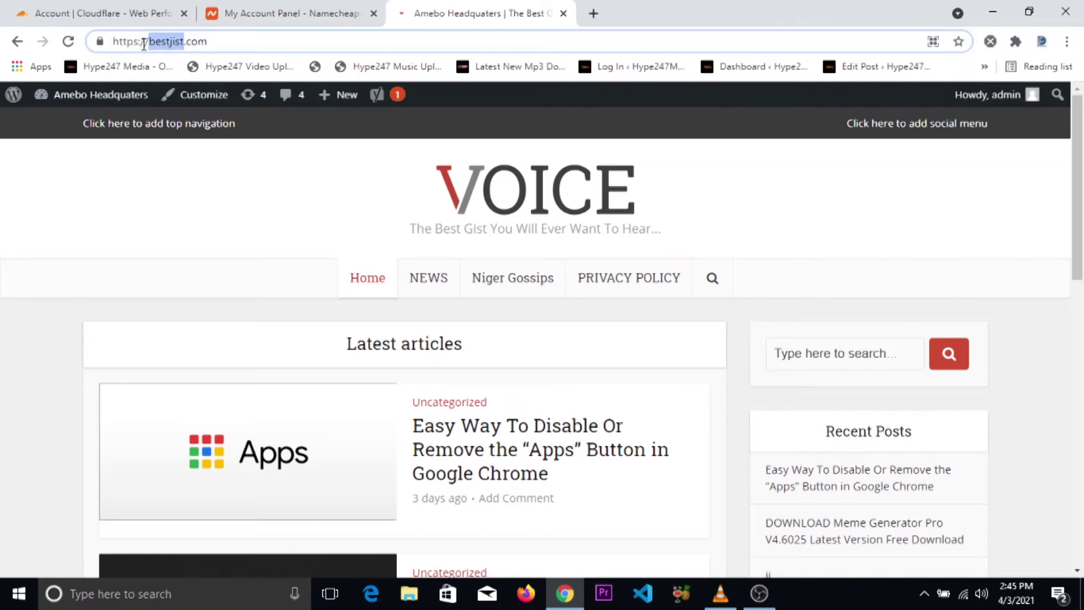
{"action": "left_click_drag", "start_coordinate": [140, 43], "coordinate": [212, 46]}
{"action": "left_click", "coordinate": [266, 12]}
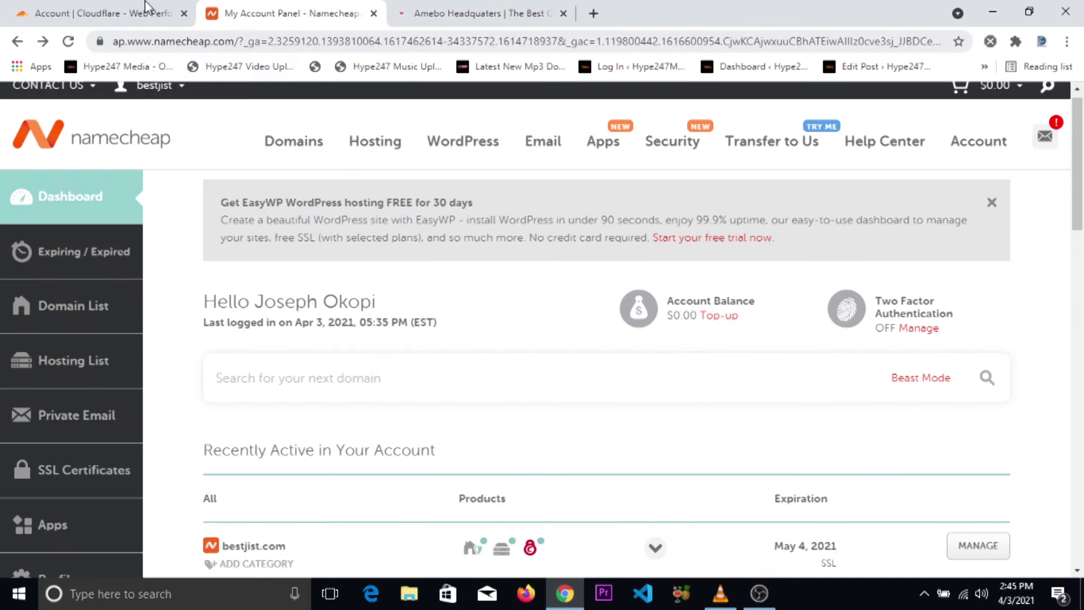
{"action": "left_click", "coordinate": [164, 12]}
{"action": "type", "text": "://bestjist.com"}
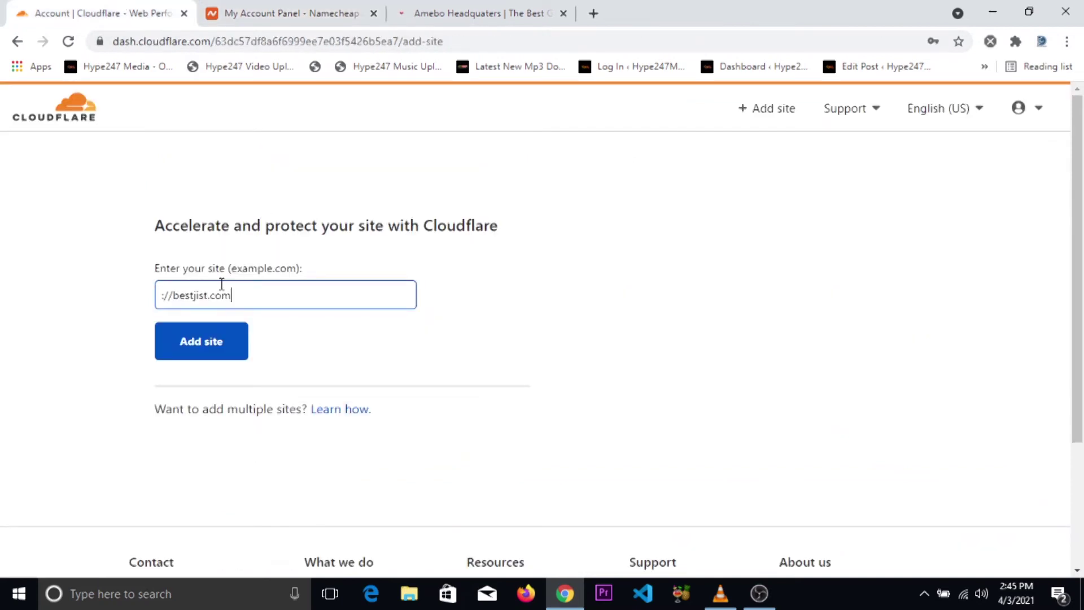
{"action": "left_click_drag", "start_coordinate": [174, 297], "coordinate": [155, 301]}
{"action": "key", "text": "BackSpace"}
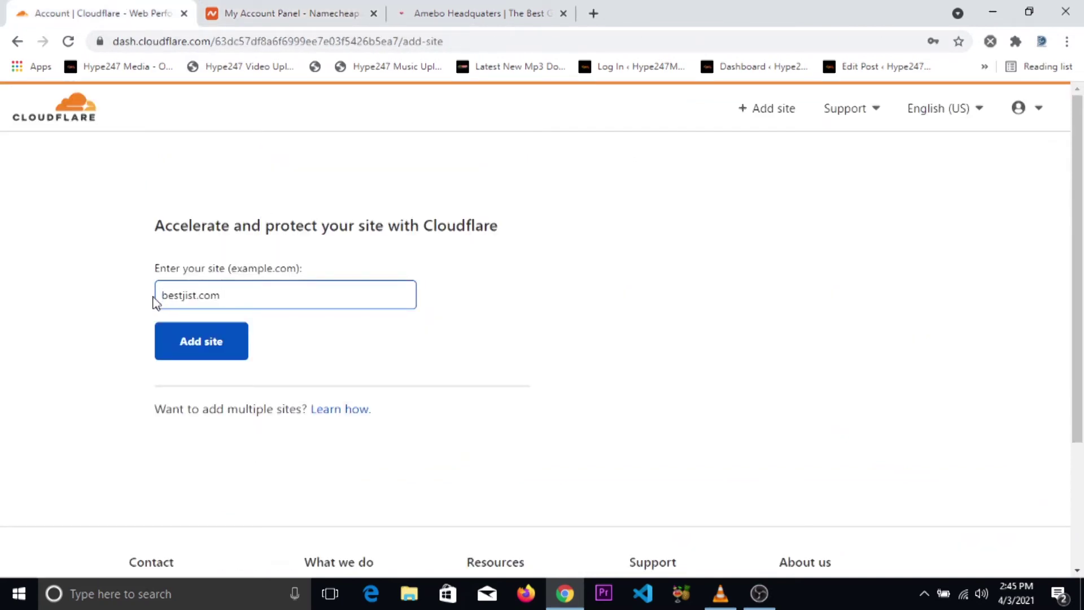
{"action": "left_click", "coordinate": [213, 353]}
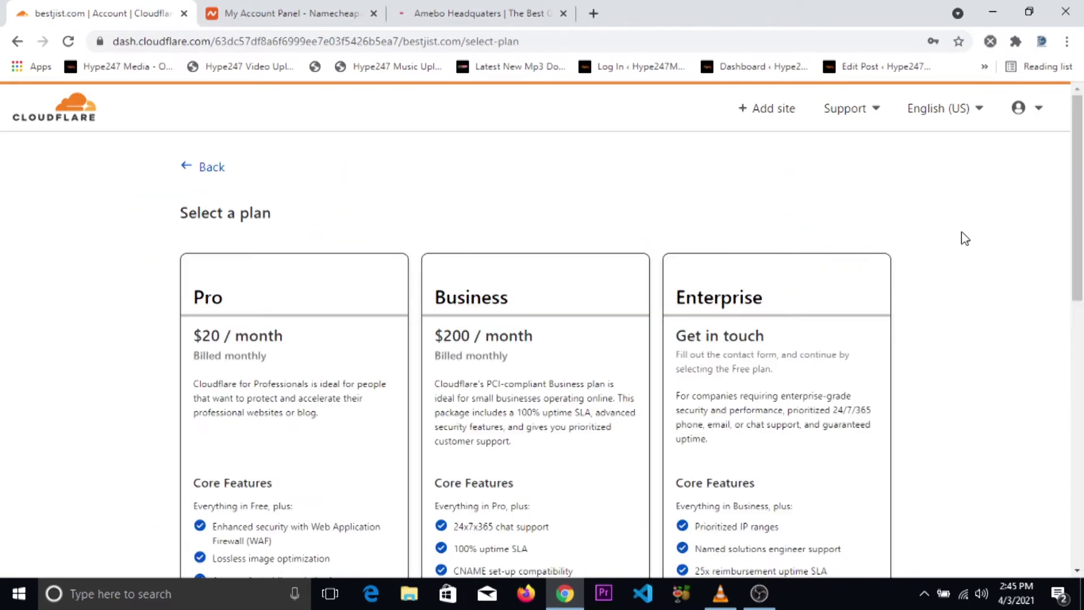
- Choose the Free $0 plan for bestjist.com and continue with it
{"action": "scroll", "coordinate": [1080, 254], "scroll_direction": "down", "scroll_amount": 2}
{"action": "scroll", "coordinate": [1080, 257], "scroll_direction": "down", "scroll_amount": 1}
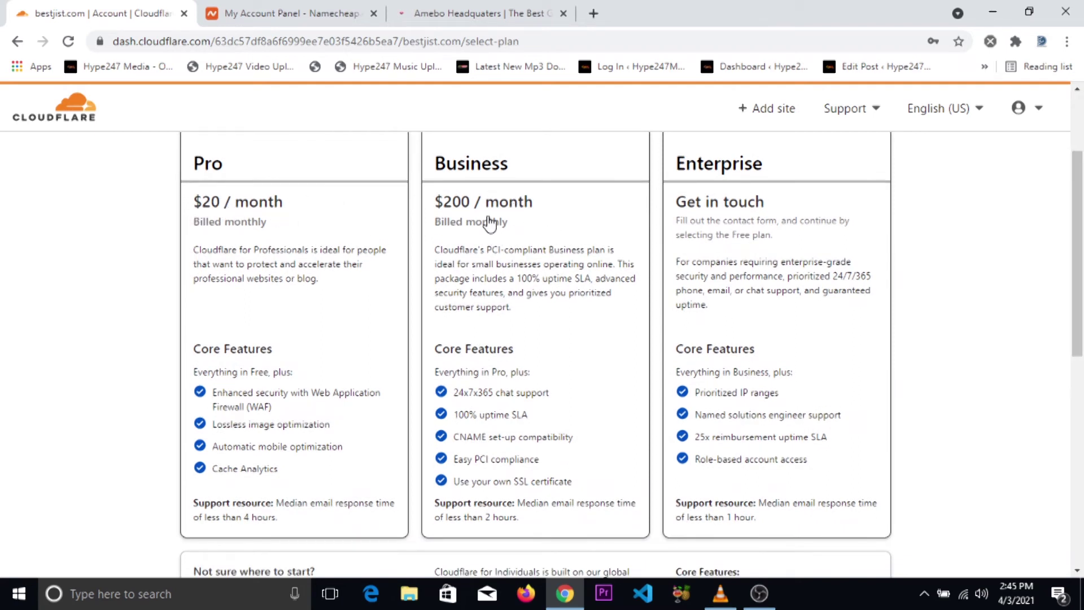
{"action": "scroll", "coordinate": [1078, 248], "scroll_direction": "down", "scroll_amount": 3}
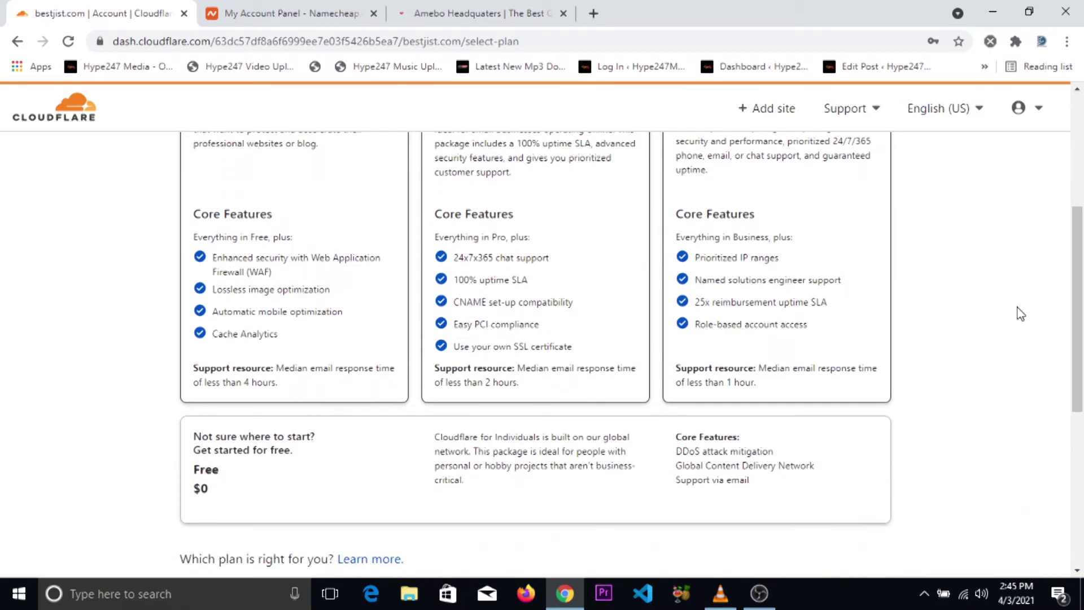
{"action": "scroll", "coordinate": [1082, 366], "scroll_direction": "down", "scroll_amount": 1}
{"action": "left_click_drag", "start_coordinate": [1083, 367], "coordinate": [1083, 377]}
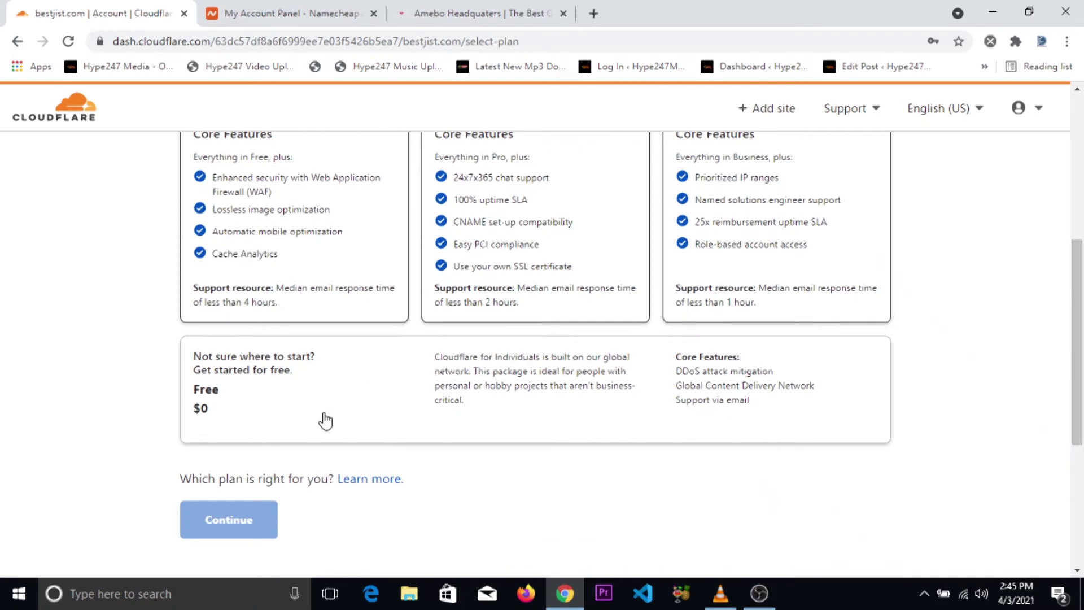
{"action": "left_click", "coordinate": [266, 432]}
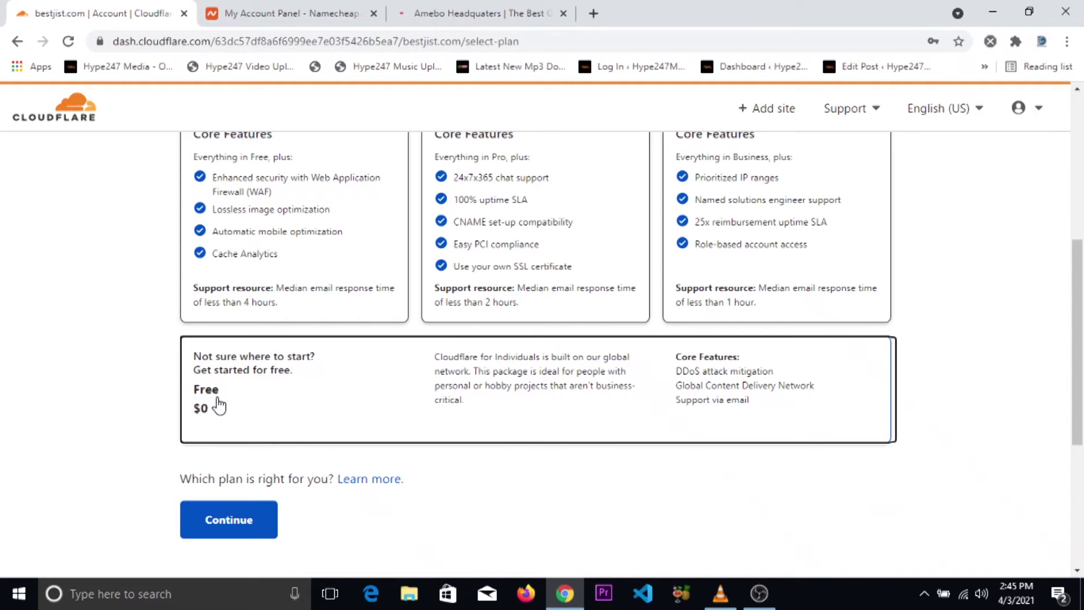
{"action": "left_click", "coordinate": [235, 524]}
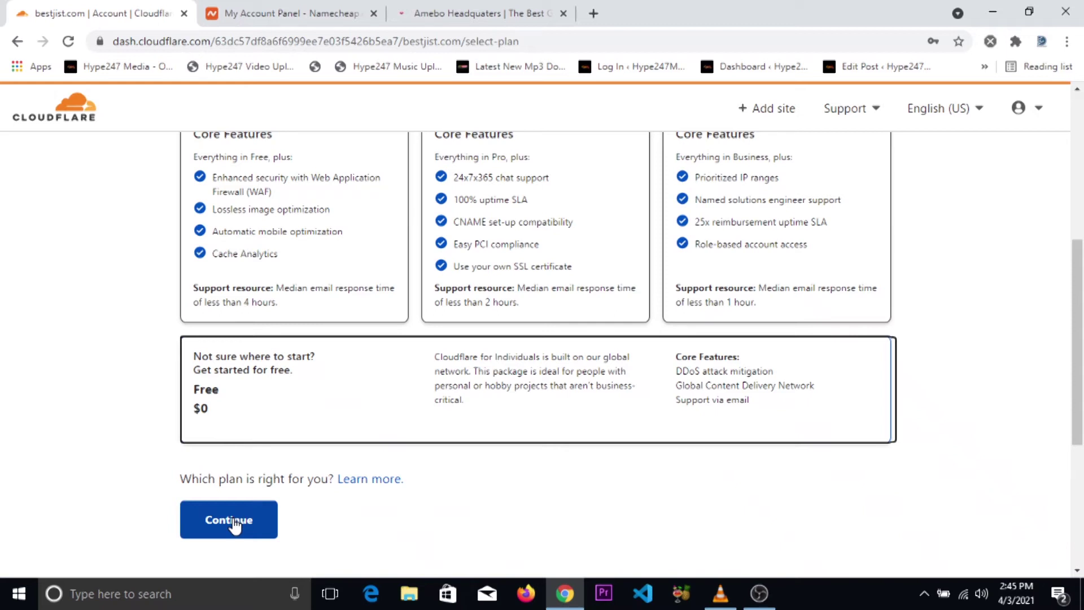
{"action": "left_click", "coordinate": [235, 525]}
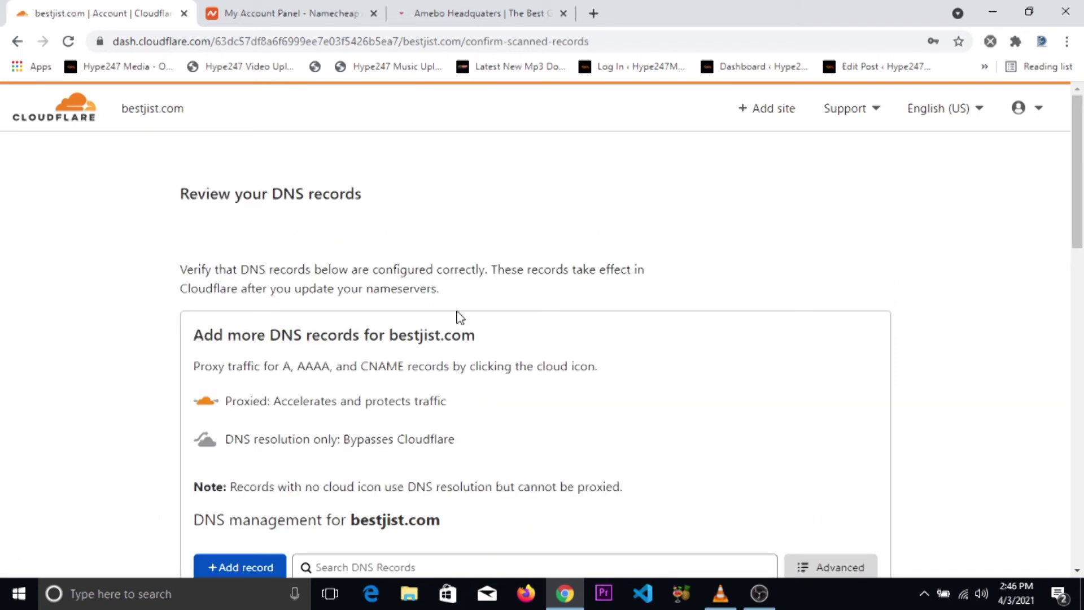
- Accept the scanned DNS records for bestjist.com and review the instructions for changing its nameservers
{"action": "left_click_drag", "start_coordinate": [1083, 148], "coordinate": [1083, 430]}
{"action": "left_click", "coordinate": [254, 436]}
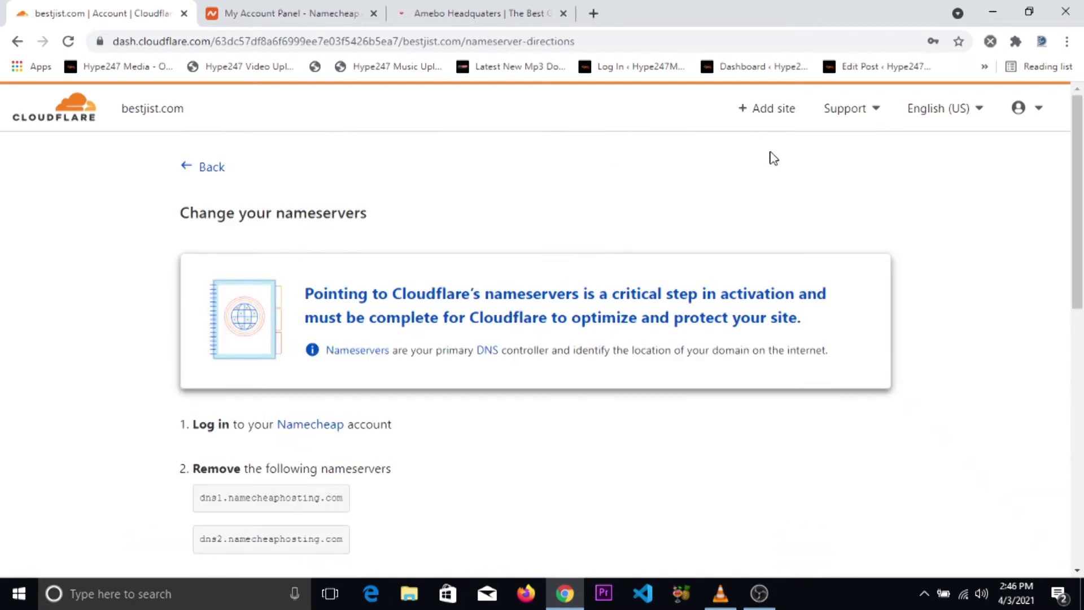
{"action": "left_click_drag", "start_coordinate": [1080, 197], "coordinate": [1081, 268]}
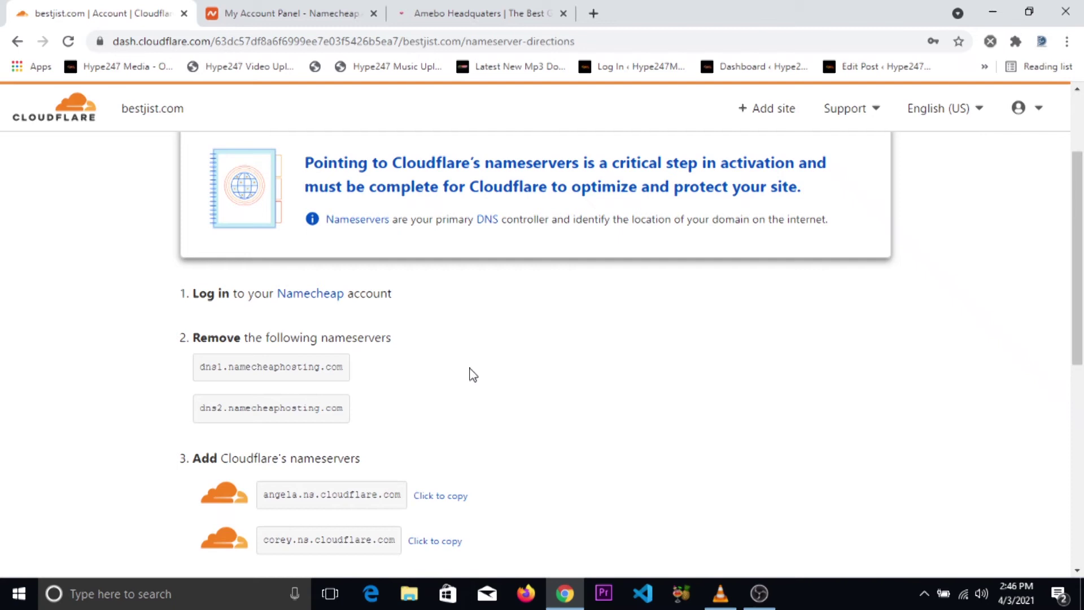
{"action": "scroll", "coordinate": [473, 375], "scroll_direction": "down", "scroll_amount": 1}
{"action": "scroll", "coordinate": [471, 374], "scroll_direction": "down", "scroll_amount": 2}
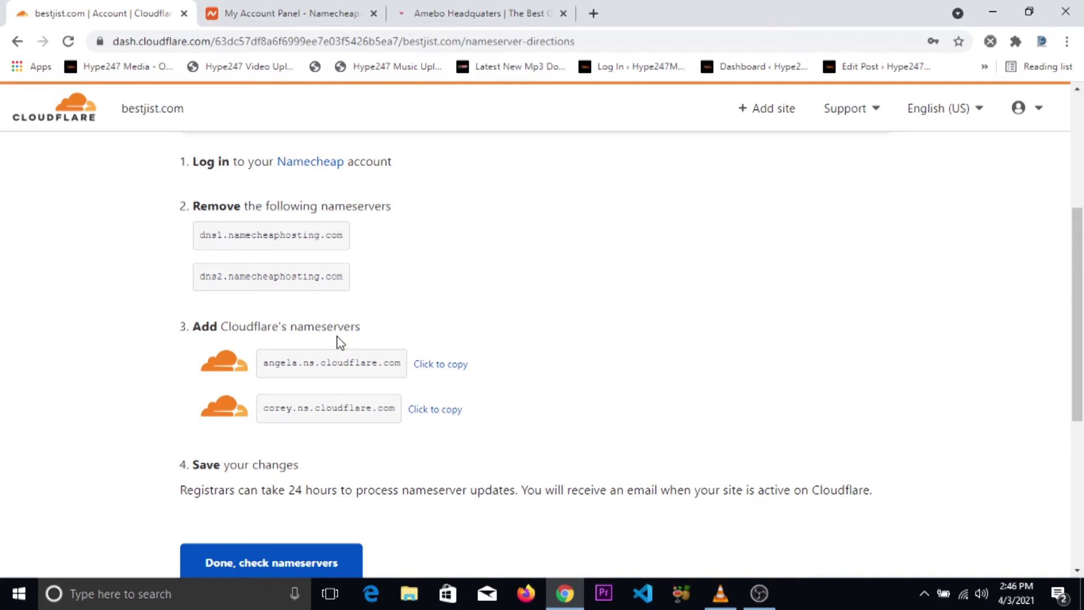
{"action": "scroll", "coordinate": [317, 362], "scroll_direction": "down", "scroll_amount": 1}
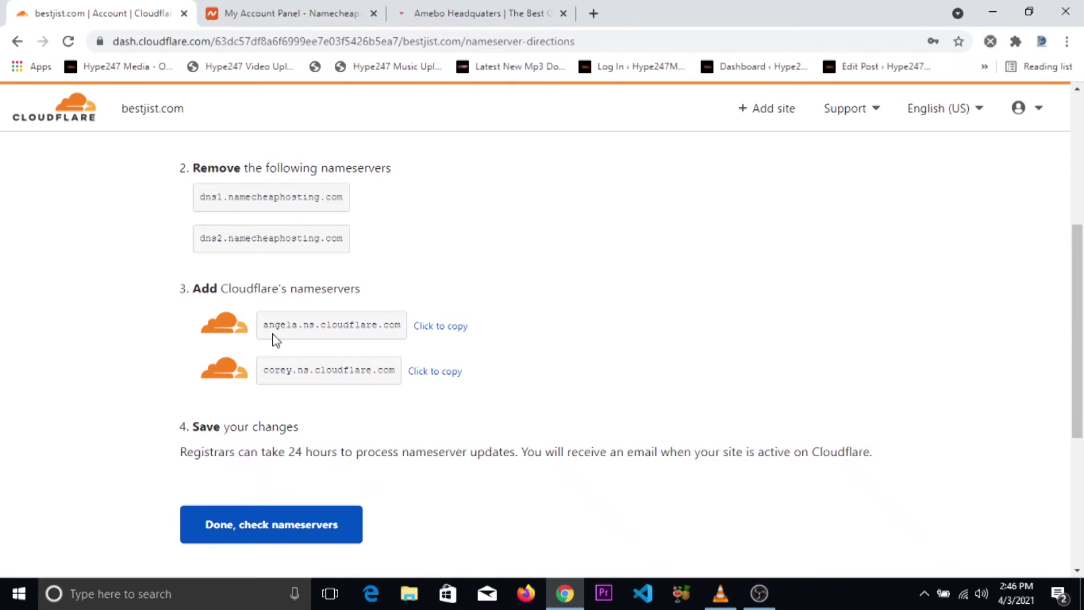
- Copy the nameserver angela.ns.cloudflare.com and open the management page of bestjist.com in Namecheap
{"action": "triple_click", "coordinate": [314, 330]}
{"action": "key", "text": "ctrl+c"}
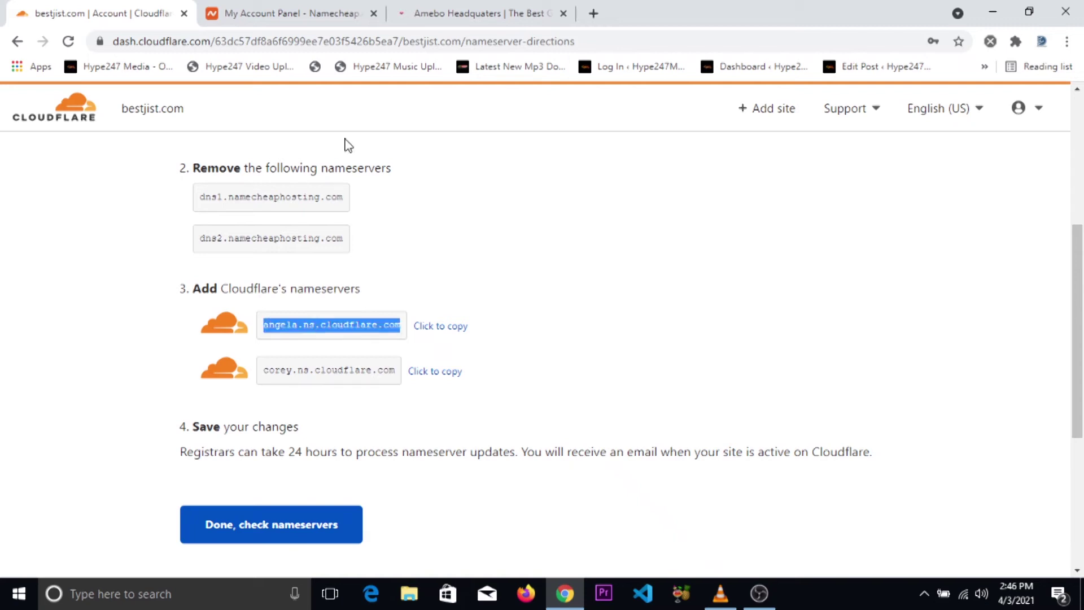
{"action": "left_click", "coordinate": [320, 7]}
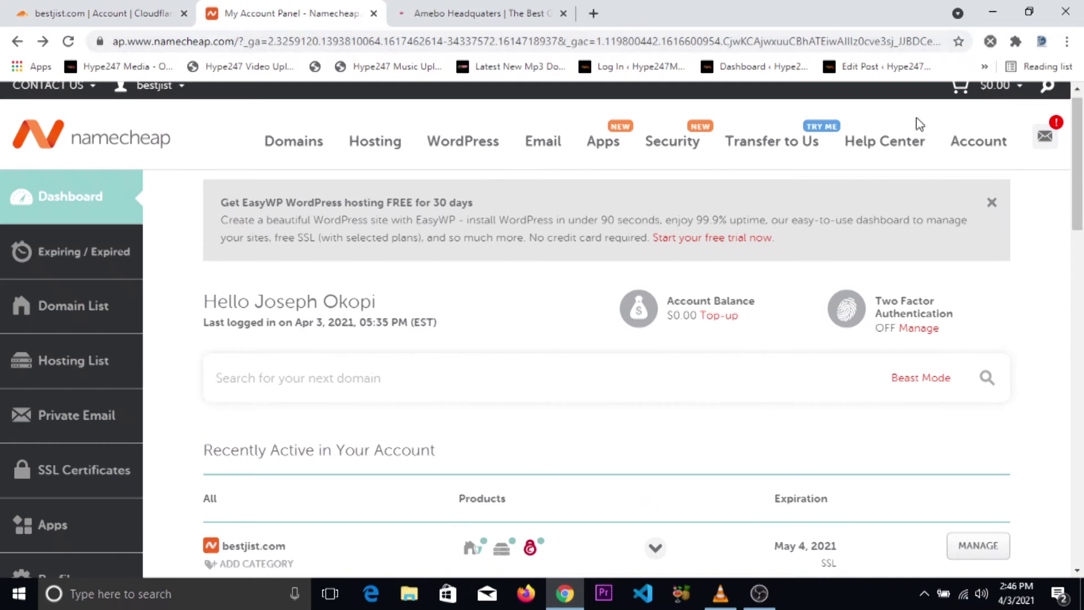
{"action": "left_click_drag", "start_coordinate": [1074, 125], "coordinate": [1081, 176]}
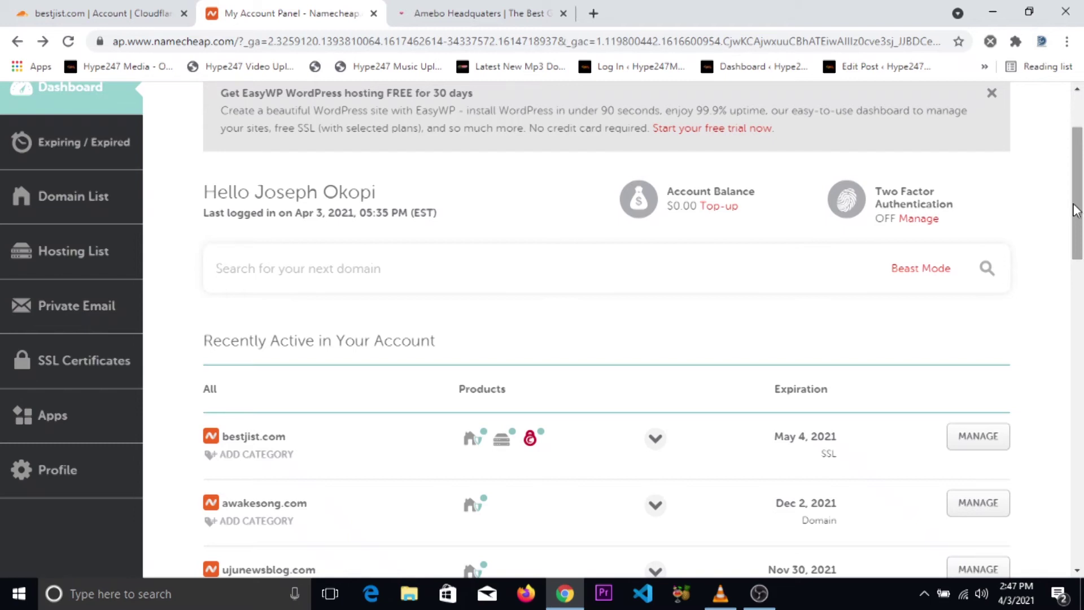
{"action": "left_click", "coordinate": [986, 441]}
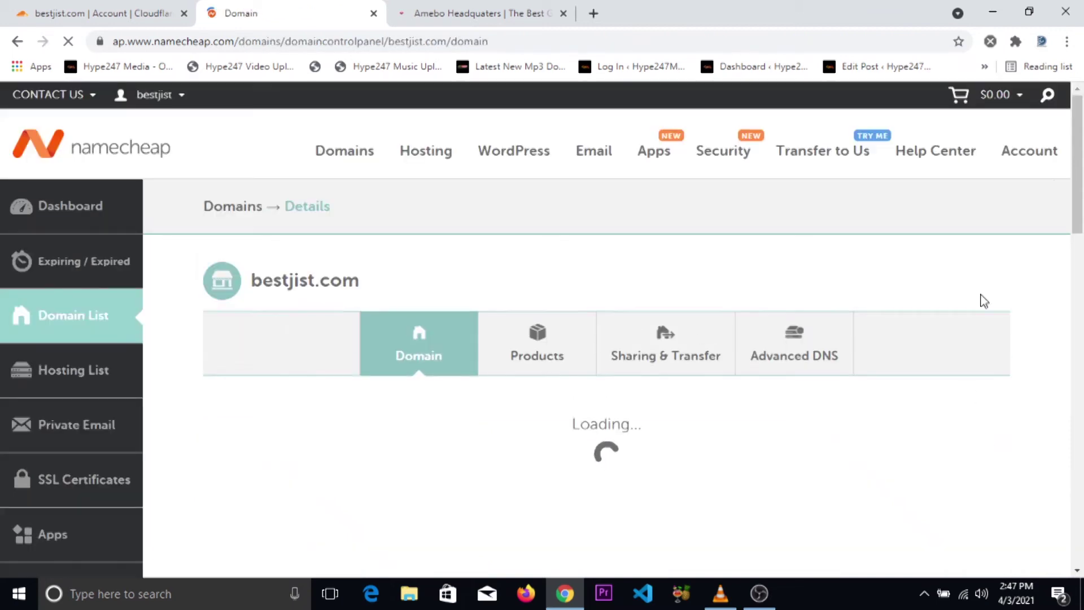
- Switch the domain's nameservers to Custom DNS and set Nameserver 1 to angela.ns.cloudflare.com
{"action": "scroll", "coordinate": [1073, 198], "scroll_direction": "down", "scroll_amount": 4}
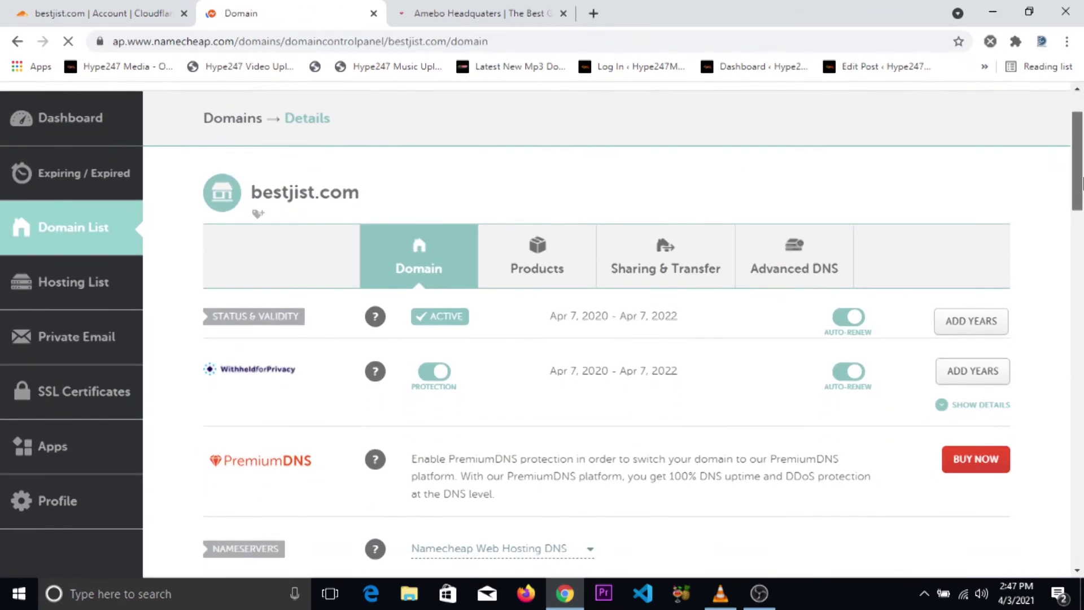
{"action": "left_click", "coordinate": [588, 428]}
{"action": "left_click", "coordinate": [515, 503]}
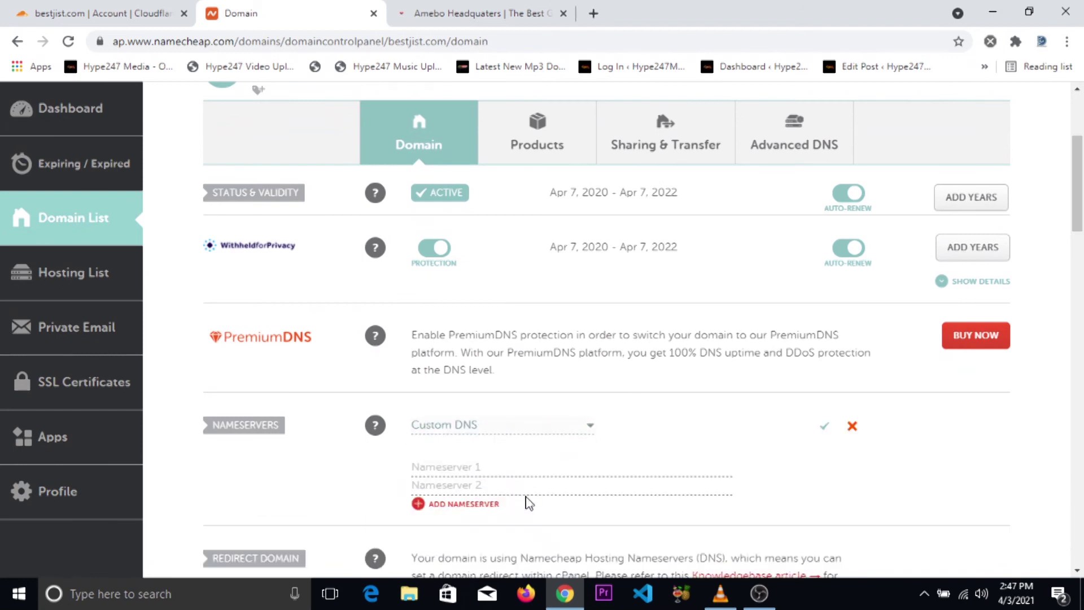
{"action": "left_click", "coordinate": [497, 469]}
{"action": "key", "text": "ctrl+v"}
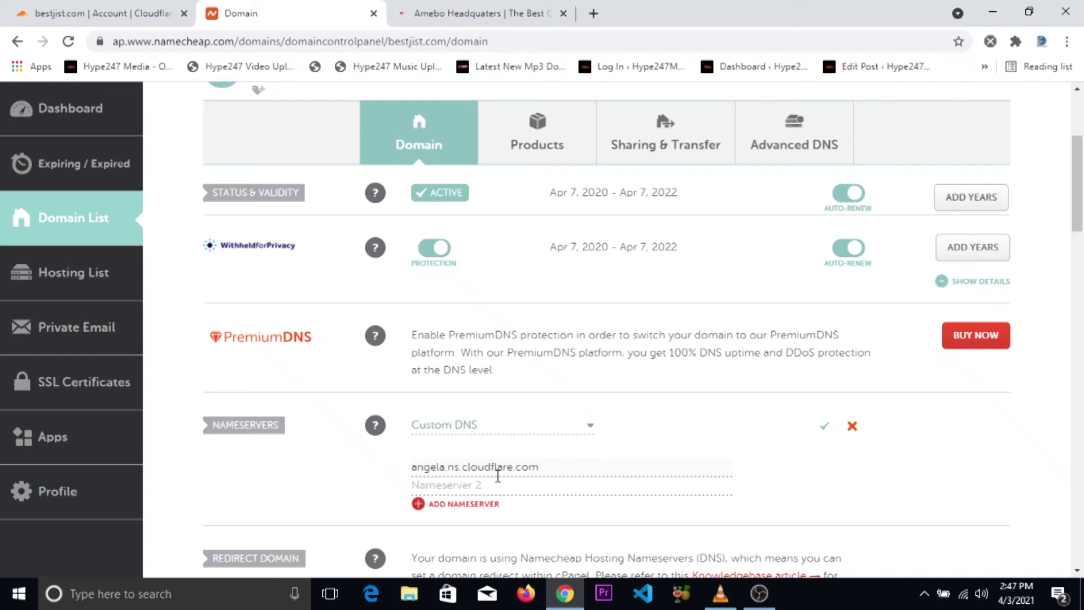
- Copy corey.ns.cloudflare.com from the Cloudflare instructions and enter it as Nameserver 2 in Namecheap
{"action": "left_click", "coordinate": [131, 10]}
{"action": "double_click", "coordinate": [354, 371]}
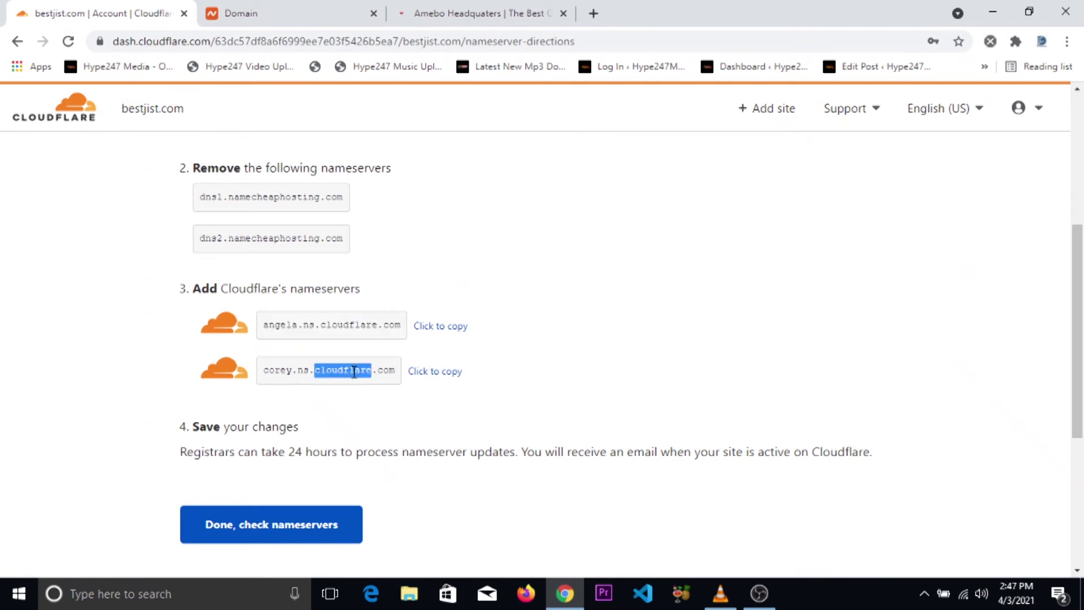
{"action": "triple_click", "coordinate": [354, 372]}
{"action": "key", "text": "ctrl+c"}
{"action": "left_click", "coordinate": [298, 14]}
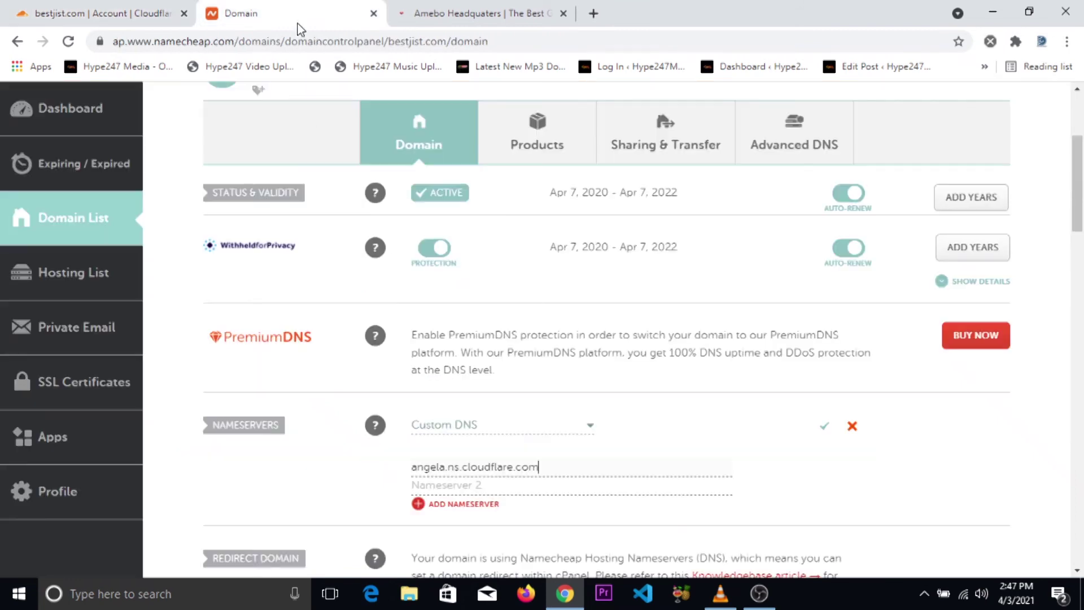
{"action": "key", "text": "ctrl+v"}
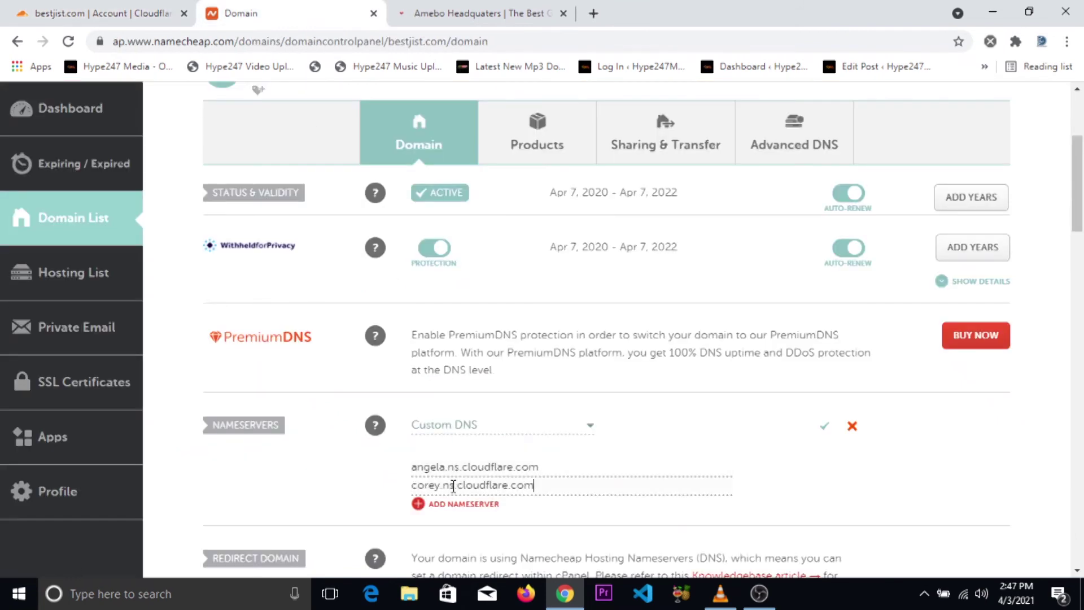
- Save the two Cloudflare nameservers as the Custom DNS of bestjist.com in Namecheap
{"action": "left_click", "coordinate": [825, 428]}
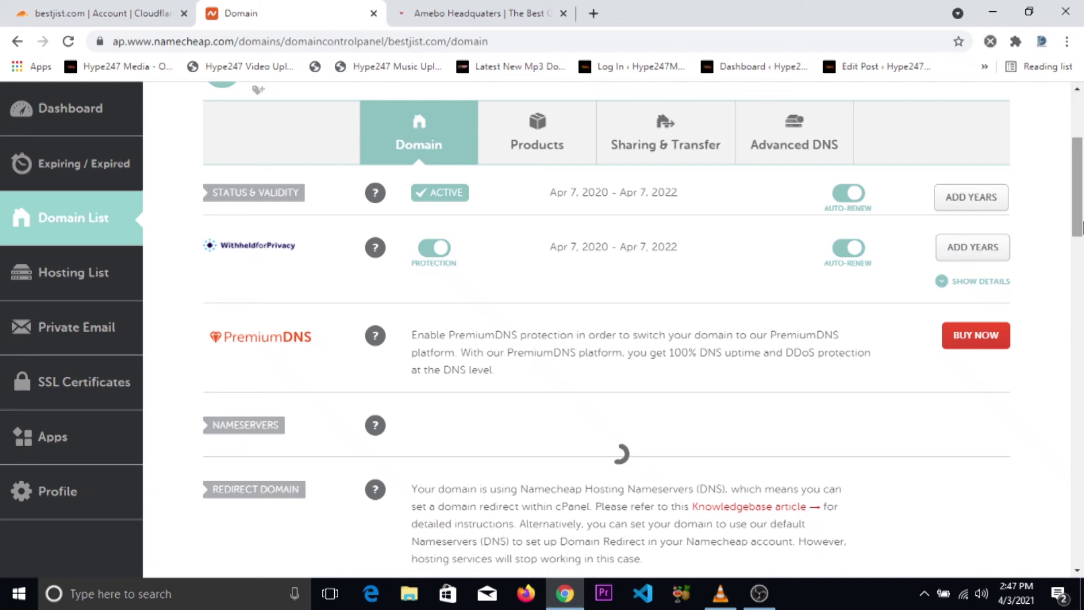
{"action": "left_click_drag", "start_coordinate": [1083, 222], "coordinate": [1083, 243]}
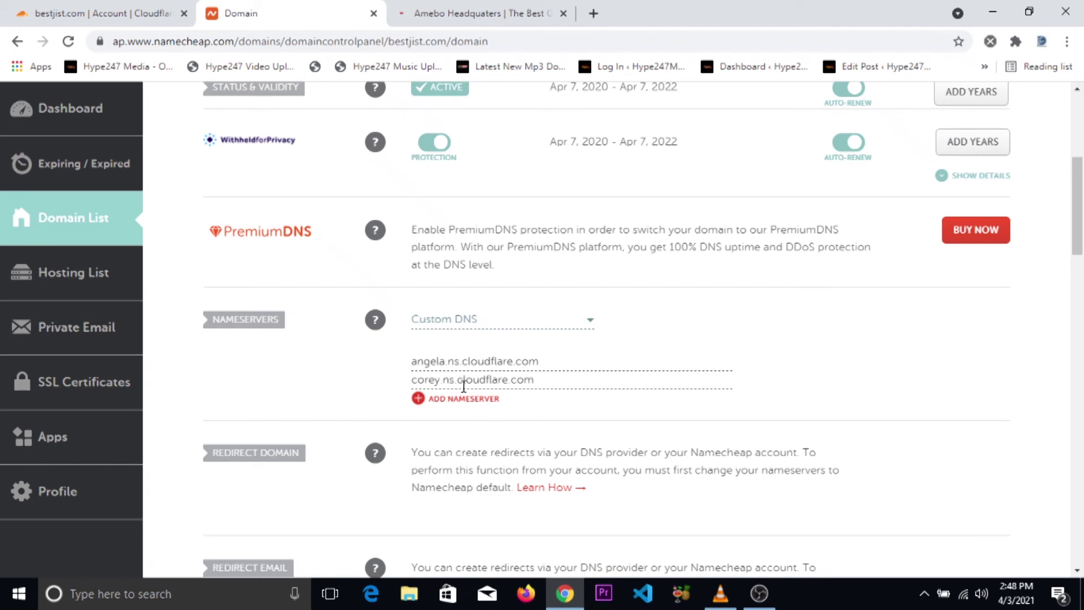
- Return to Cloudflare, confirm the nameserver change so it gets checked, and postpone the Quick Start Guide
{"action": "left_click", "coordinate": [107, 11]}
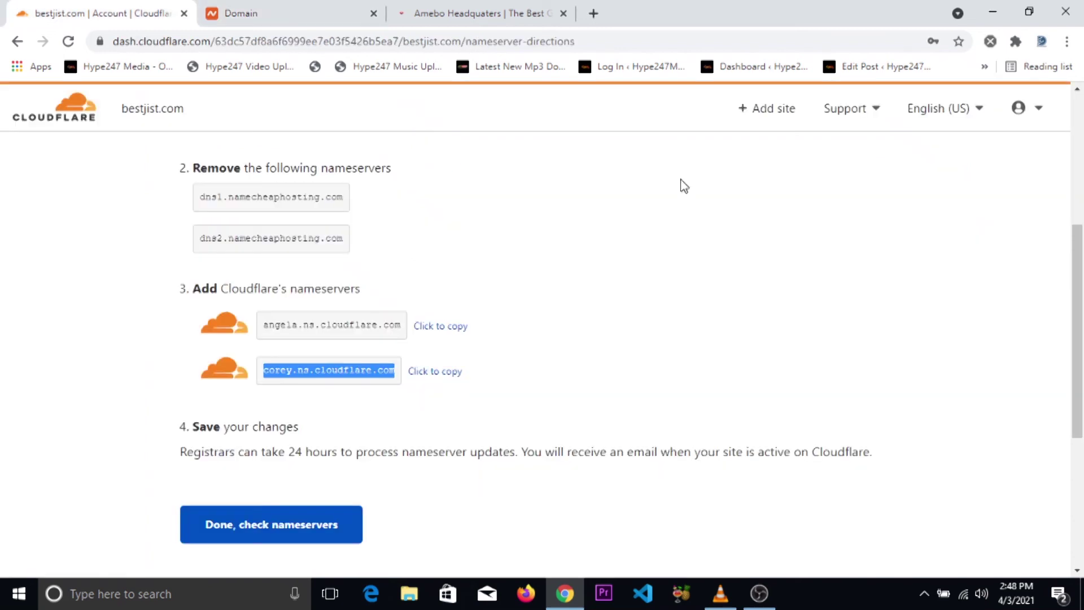
{"action": "scroll", "coordinate": [780, 361], "scroll_direction": "down", "scroll_amount": 2}
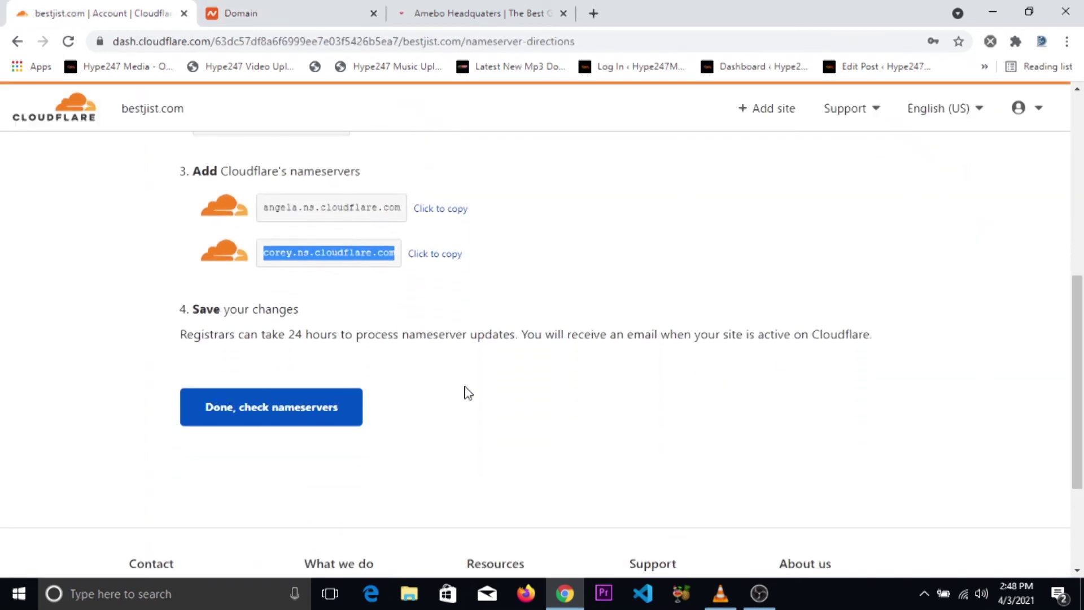
{"action": "left_click", "coordinate": [260, 415]}
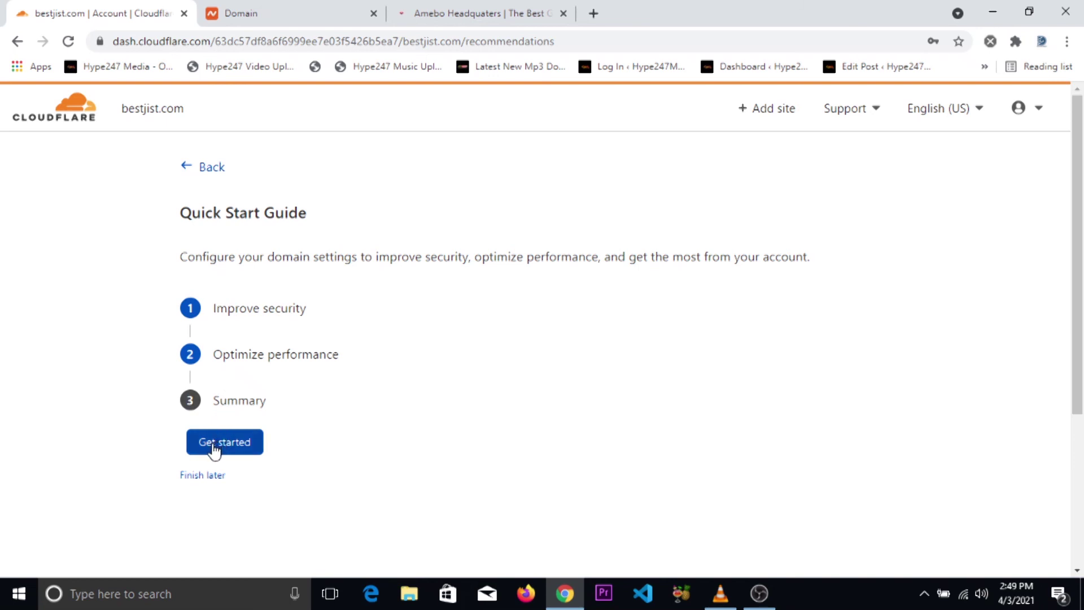
{"action": "left_click", "coordinate": [196, 477]}
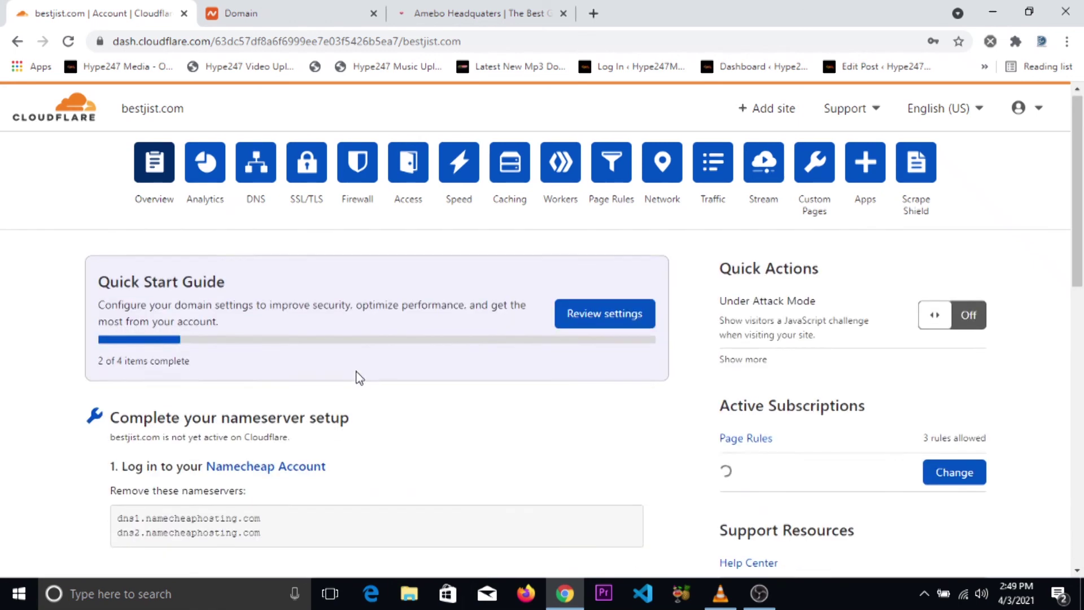
- Review the bestjist.com overview page in Cloudflare, checking the activation status and the nameserver setup instructions
{"action": "scroll", "coordinate": [360, 378], "scroll_direction": "down", "scroll_amount": 1}
{"action": "scroll", "coordinate": [360, 377], "scroll_direction": "down", "scroll_amount": 3}
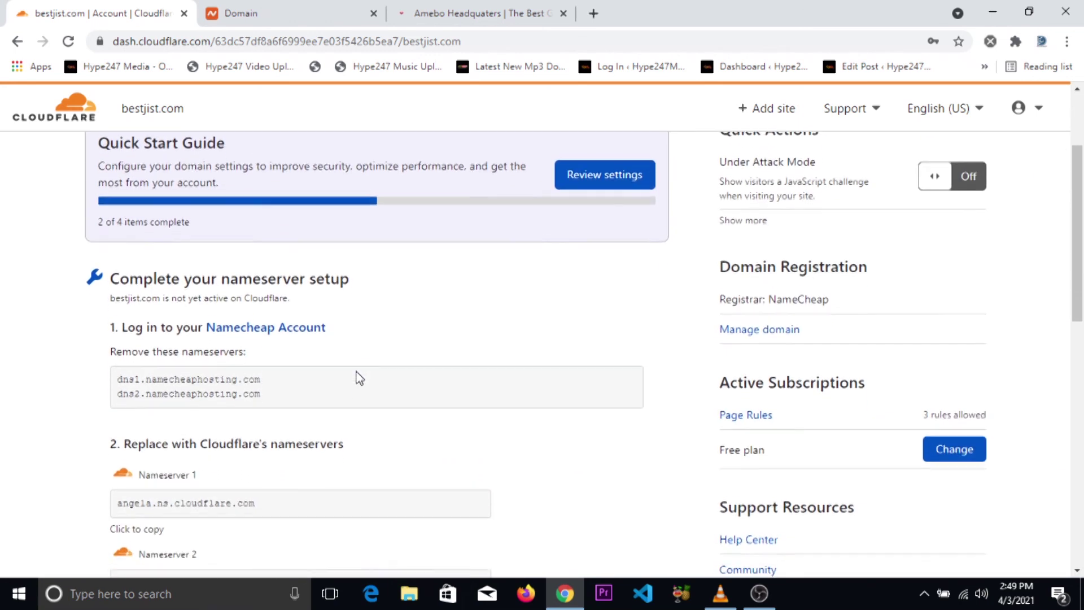
{"action": "scroll", "coordinate": [358, 377], "scroll_direction": "up", "scroll_amount": 4}
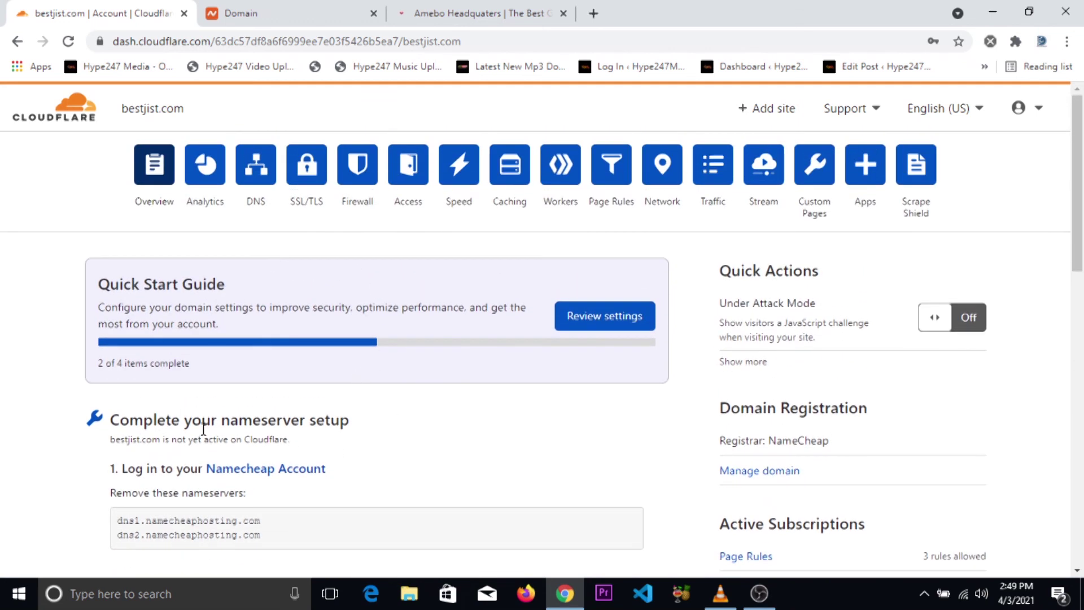
{"action": "scroll", "coordinate": [167, 452], "scroll_direction": "down", "scroll_amount": 2}
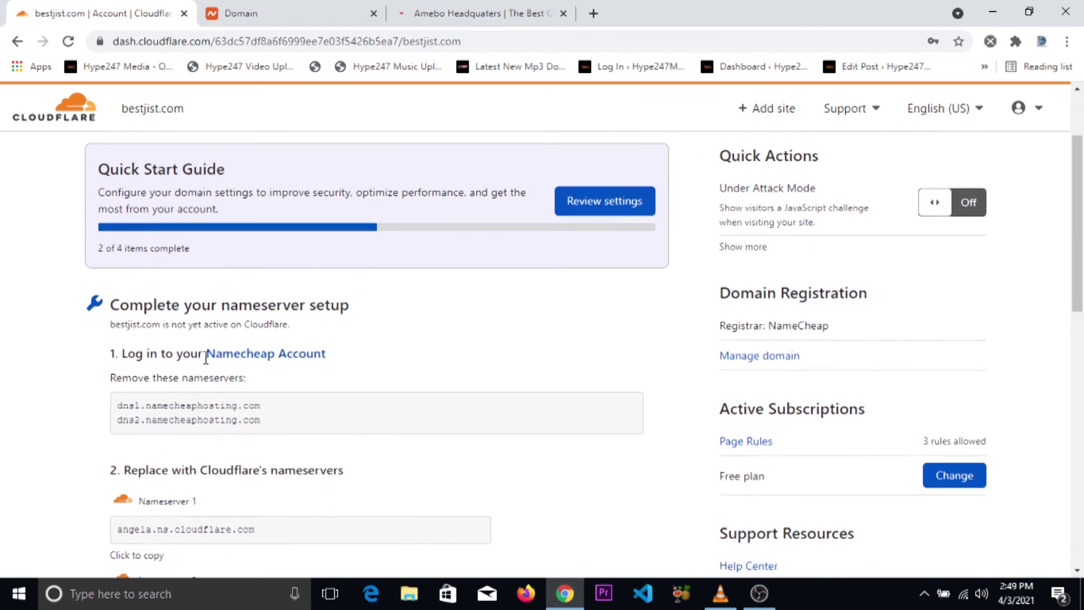
{"action": "scroll", "coordinate": [206, 358], "scroll_direction": "down", "scroll_amount": 1}
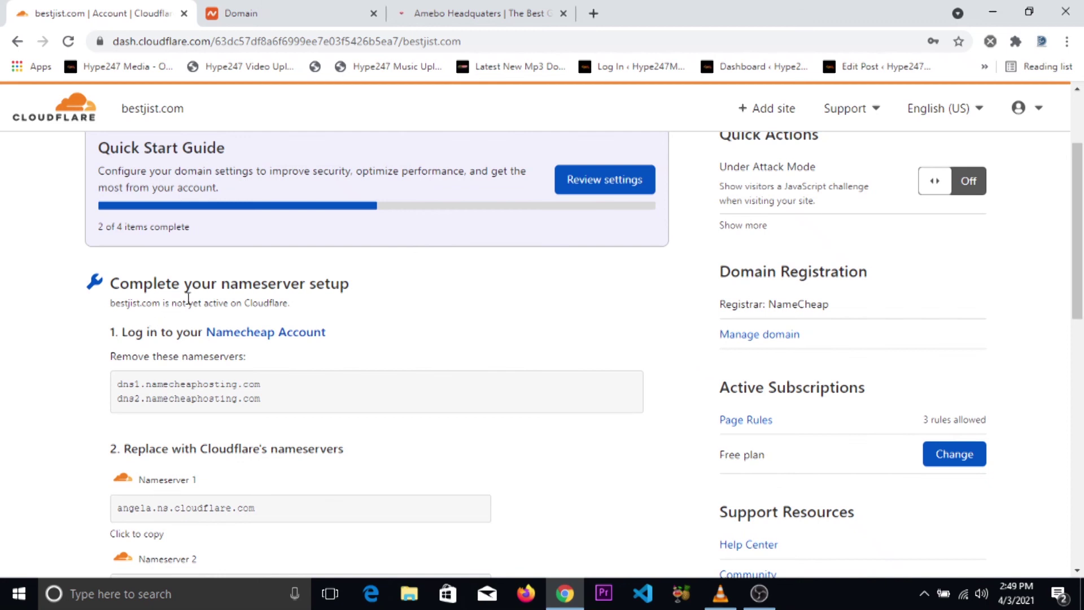
{"action": "scroll", "coordinate": [256, 303], "scroll_direction": "down", "scroll_amount": 1}
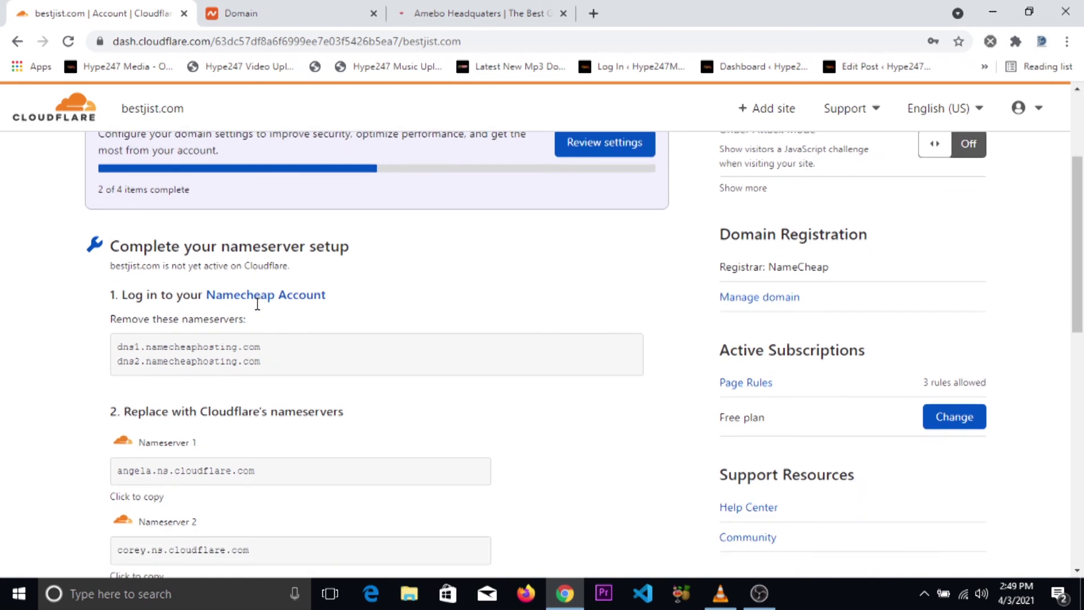
{"action": "scroll", "coordinate": [281, 349], "scroll_direction": "up", "scroll_amount": 2}
{"action": "scroll", "coordinate": [284, 351], "scroll_direction": "up", "scroll_amount": 1}
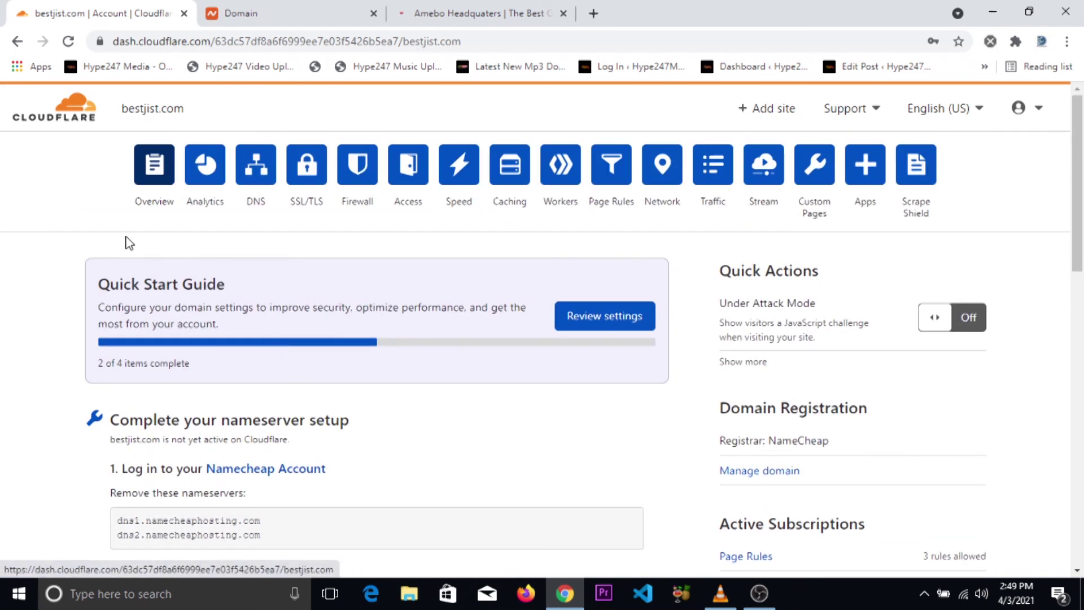
{"action": "scroll", "coordinate": [276, 404], "scroll_direction": "down", "scroll_amount": 1}
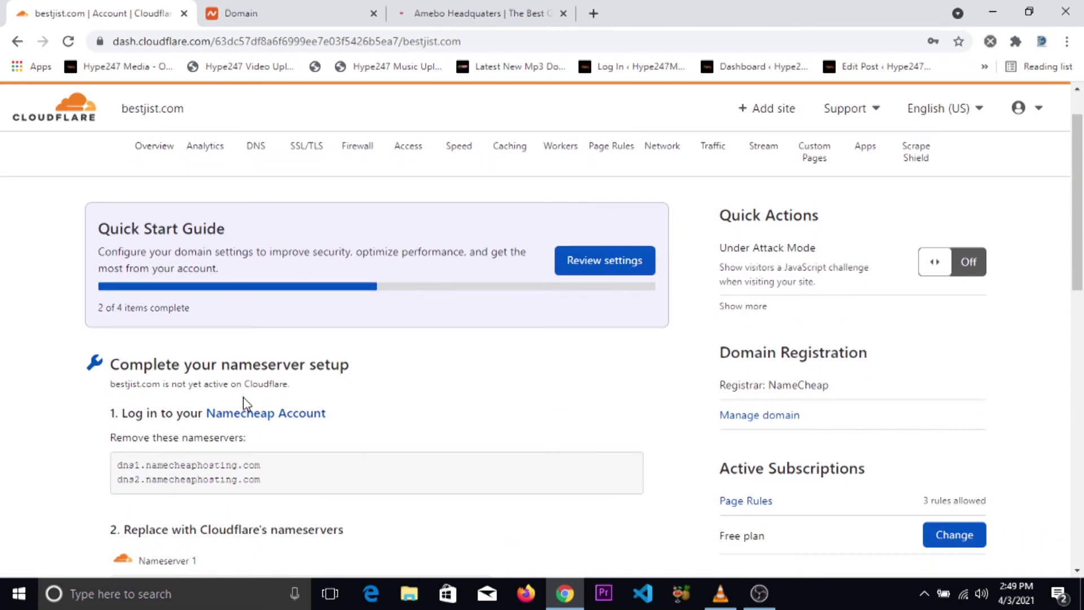
{"action": "scroll", "coordinate": [378, 326], "scroll_direction": "down", "scroll_amount": 1}
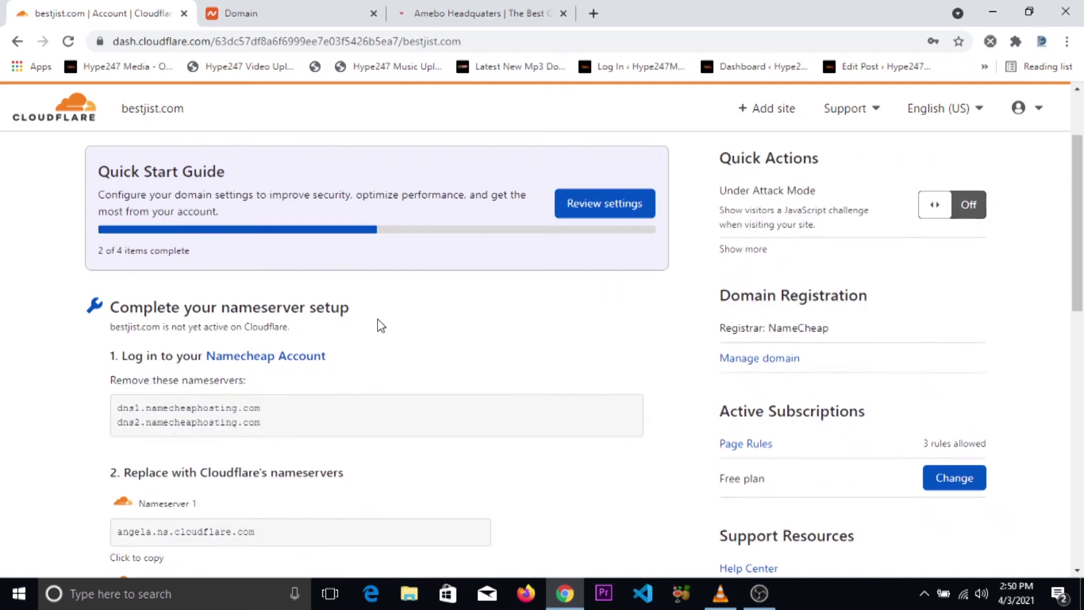